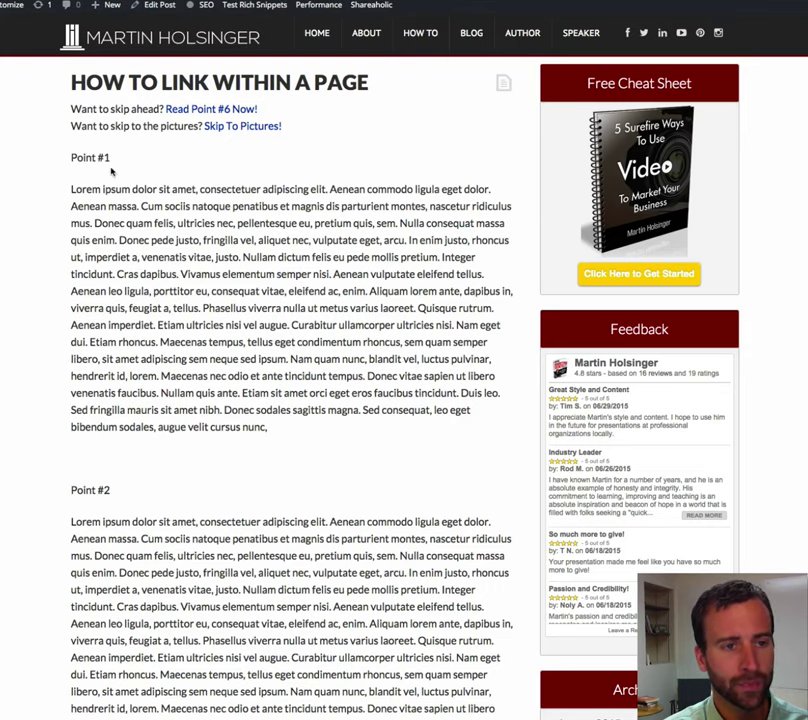
- Look through the published post from Point #1 down to the pictures and return to its beginning
{"action": "scroll", "coordinate": [118, 252], "scroll_direction": "down", "scroll_amount": 10}
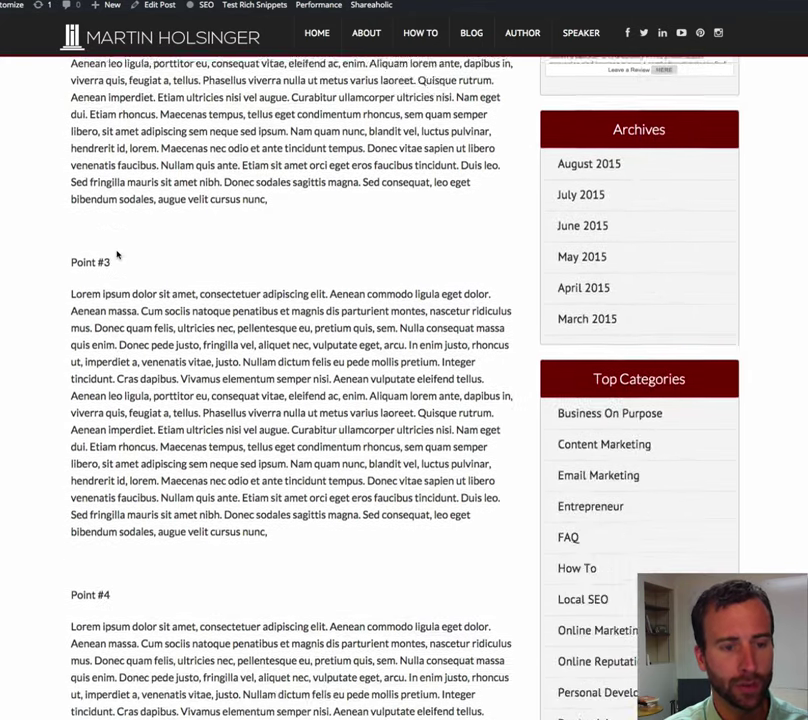
{"action": "scroll", "coordinate": [118, 254], "scroll_direction": "down", "scroll_amount": 20}
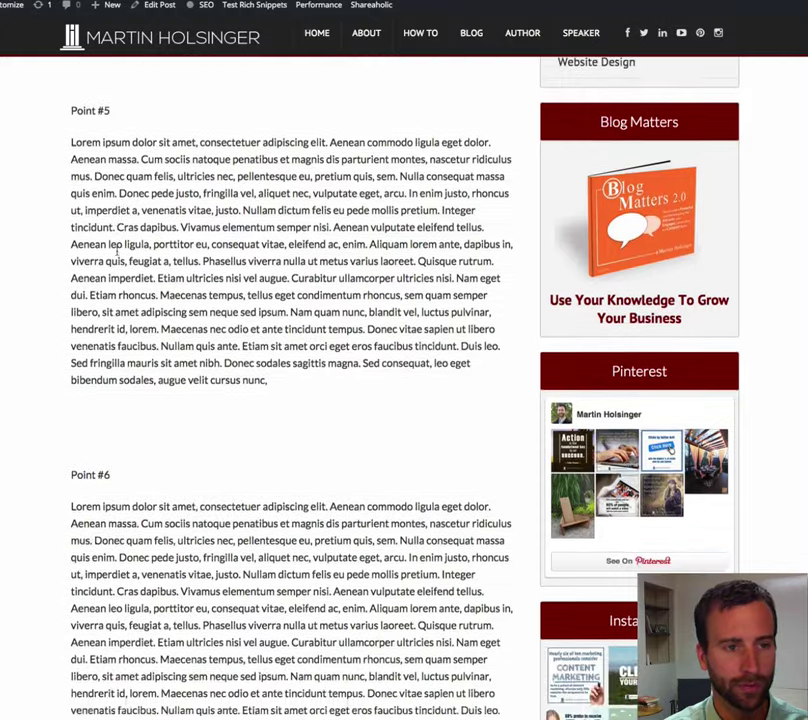
{"action": "scroll", "coordinate": [118, 254], "scroll_direction": "down", "scroll_amount": 10}
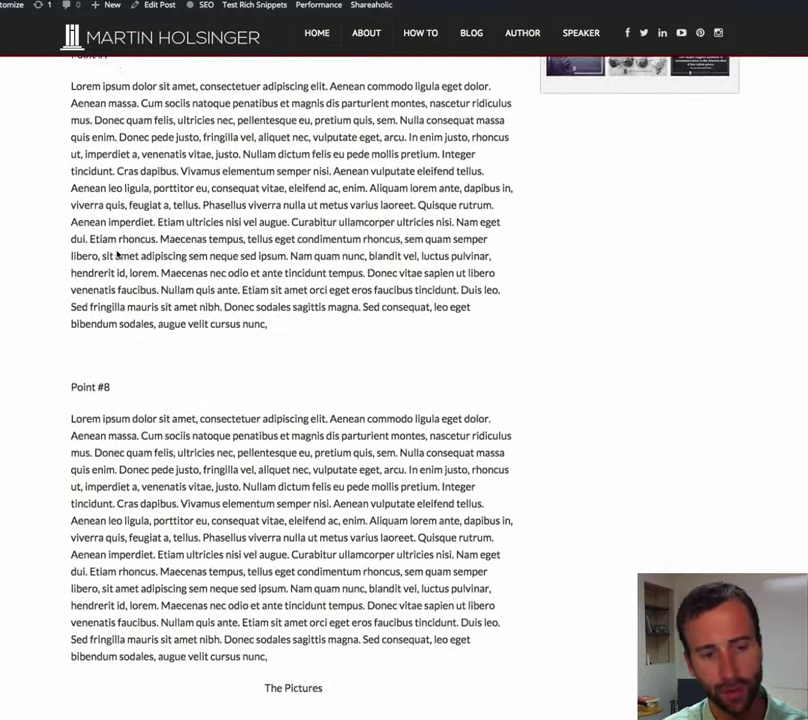
{"action": "scroll", "coordinate": [117, 255], "scroll_direction": "down", "scroll_amount": 6}
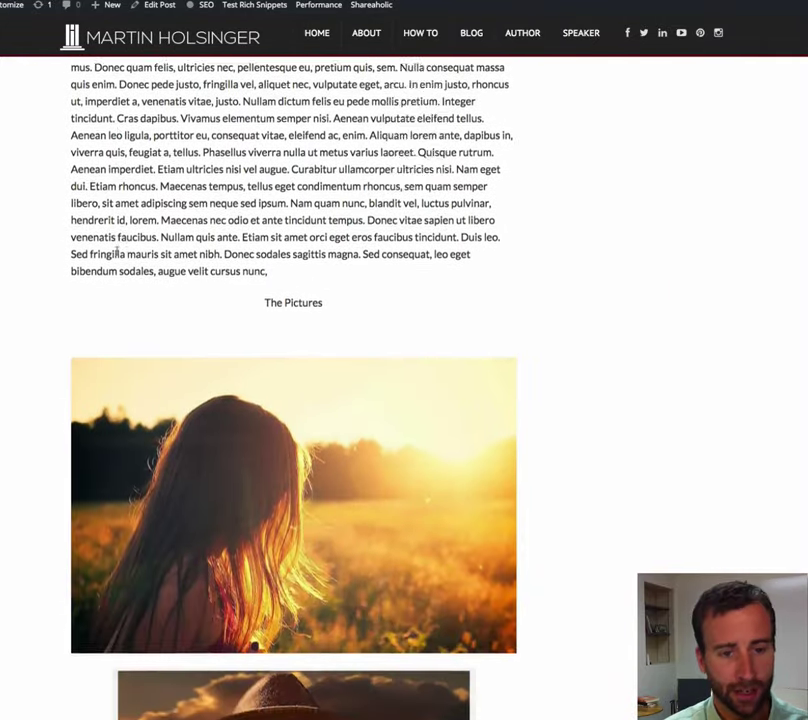
{"action": "scroll", "coordinate": [118, 255], "scroll_direction": "down", "scroll_amount": 9}
{"action": "scroll", "coordinate": [118, 254], "scroll_direction": "up", "scroll_amount": 11}
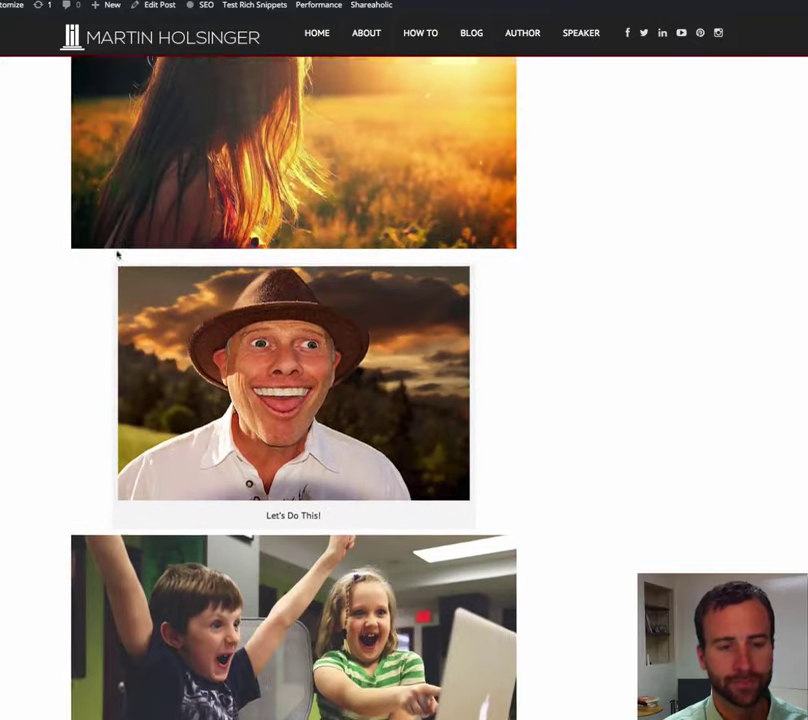
{"action": "scroll", "coordinate": [118, 254], "scroll_direction": "up", "scroll_amount": 20}
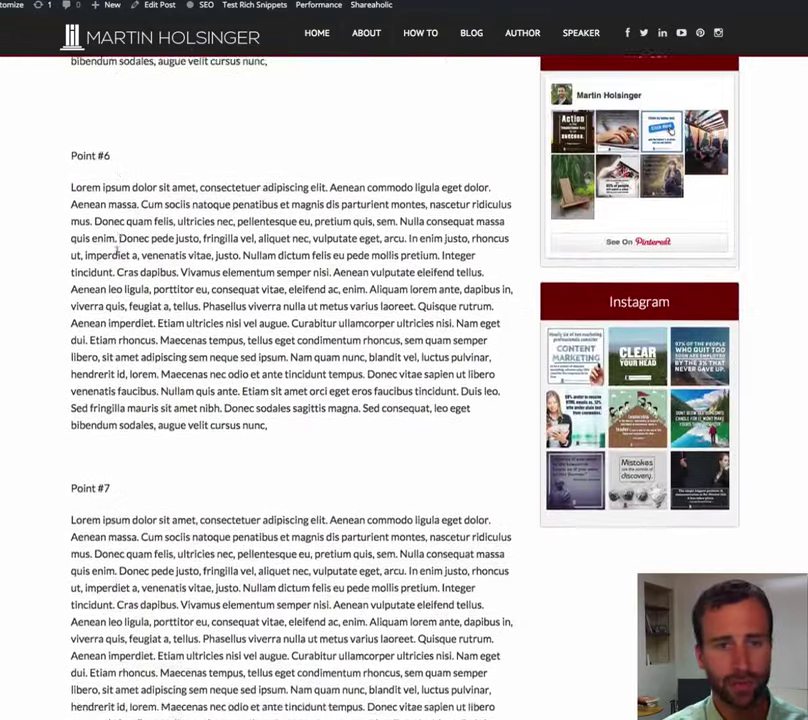
{"action": "scroll", "coordinate": [117, 254], "scroll_direction": "up", "scroll_amount": 20}
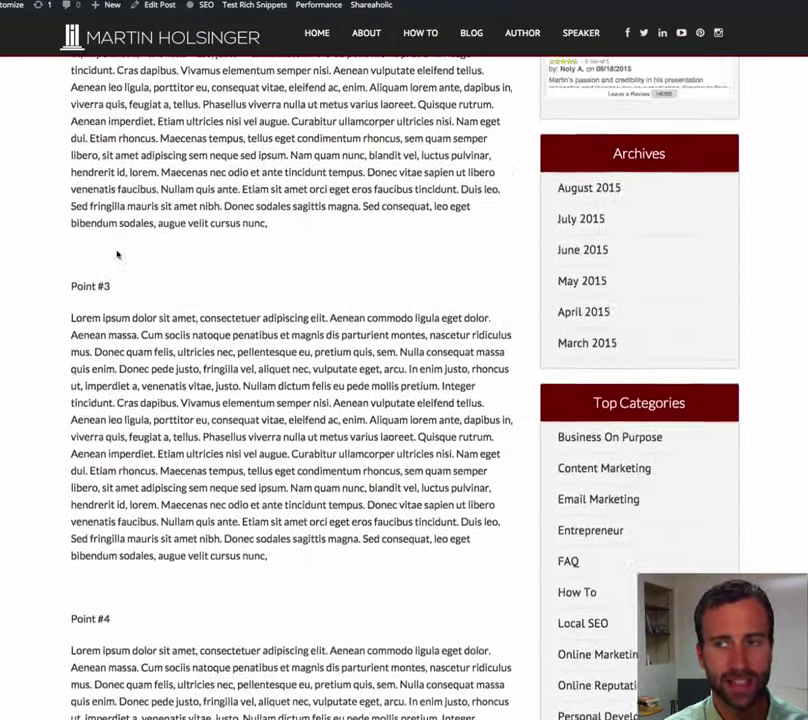
{"action": "scroll", "coordinate": [118, 254], "scroll_direction": "up", "scroll_amount": 6}
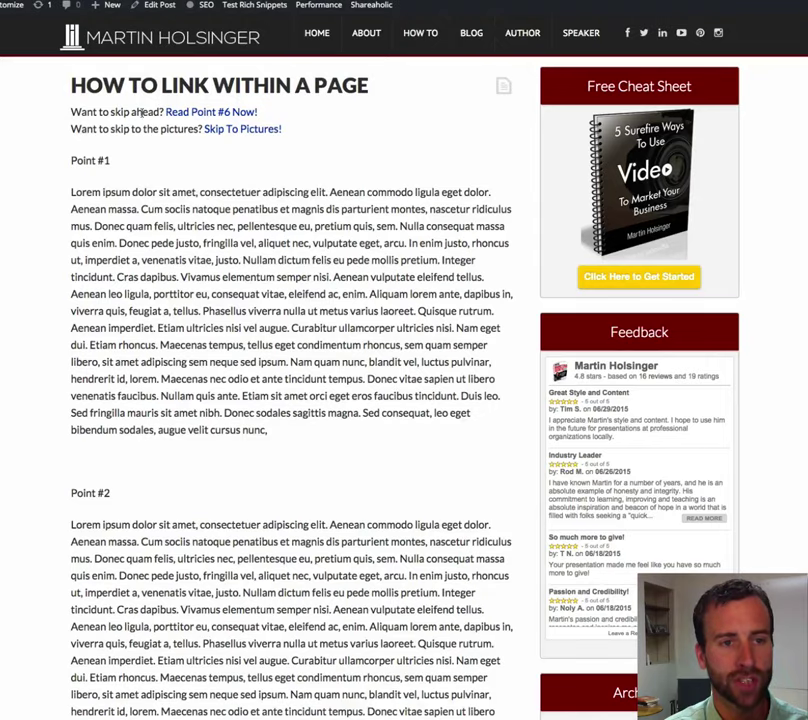
- Test the in-page links "Read Point #6 Now!" and "Skip To Pictures!", returning to the beginning of the post after each
{"action": "left_click", "coordinate": [207, 116]}
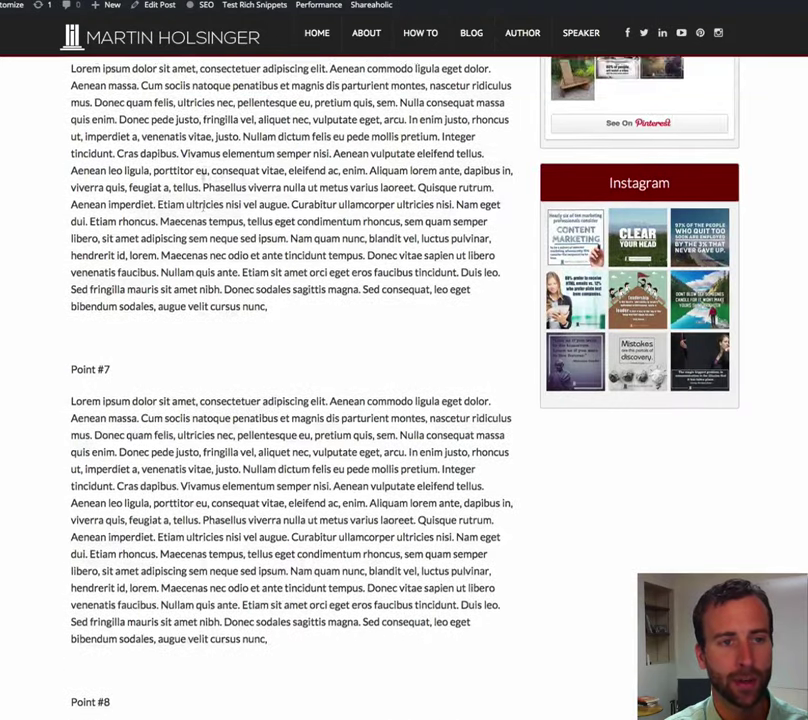
{"action": "scroll", "coordinate": [184, 190], "scroll_direction": "up", "scroll_amount": 20}
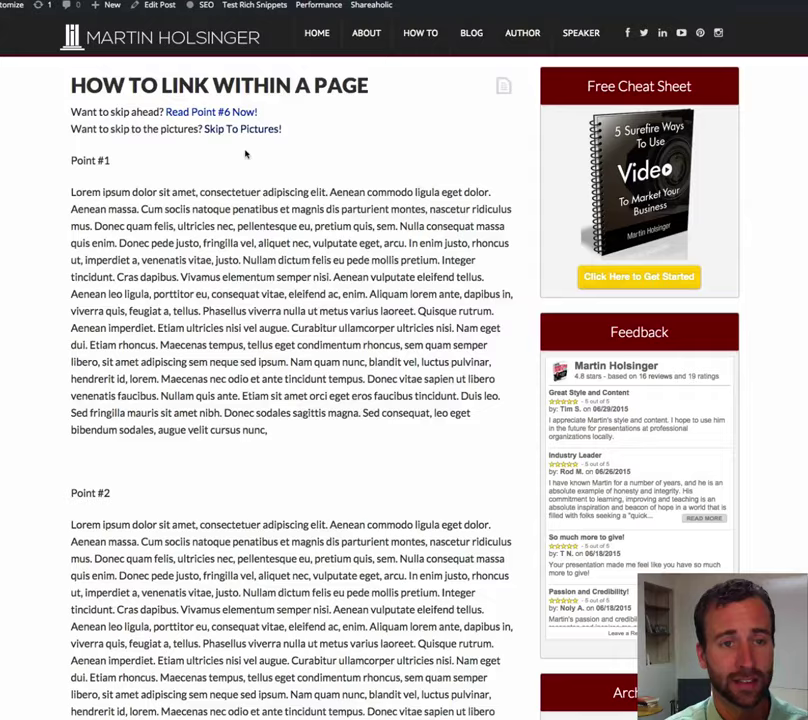
{"action": "left_click", "coordinate": [244, 132]}
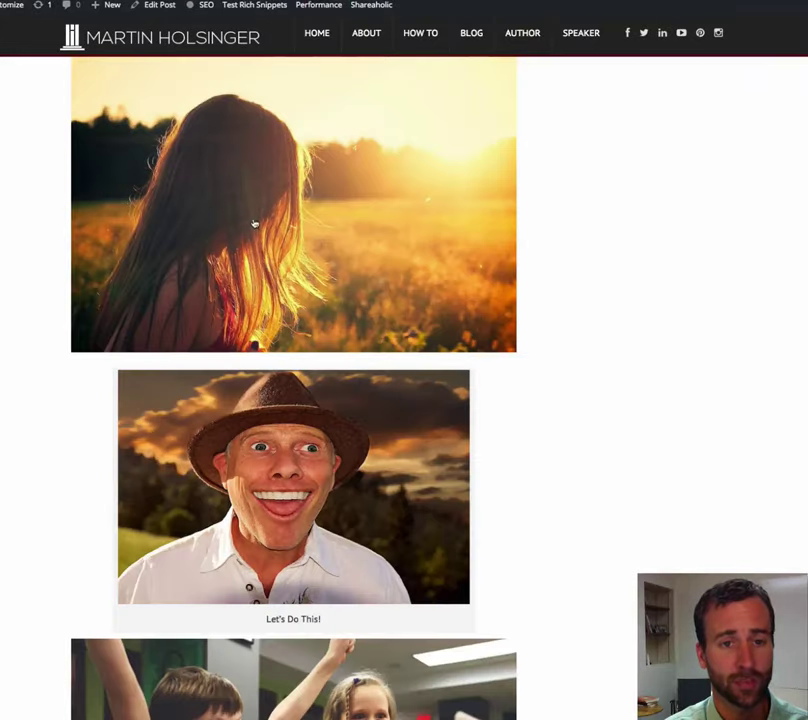
{"action": "scroll", "coordinate": [254, 224], "scroll_direction": "up", "scroll_amount": 20}
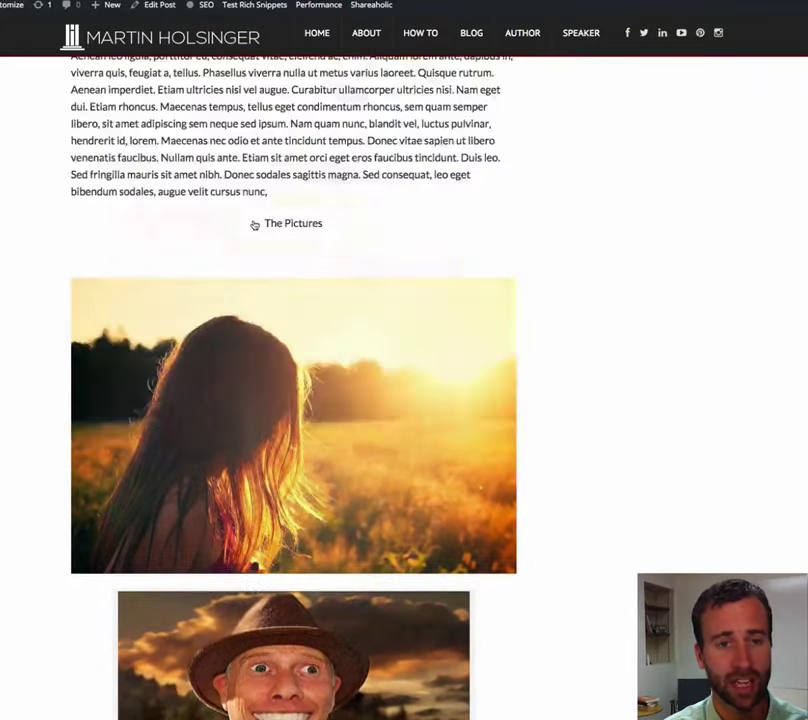
{"action": "scroll", "coordinate": [253, 222], "scroll_direction": "up", "scroll_amount": 4}
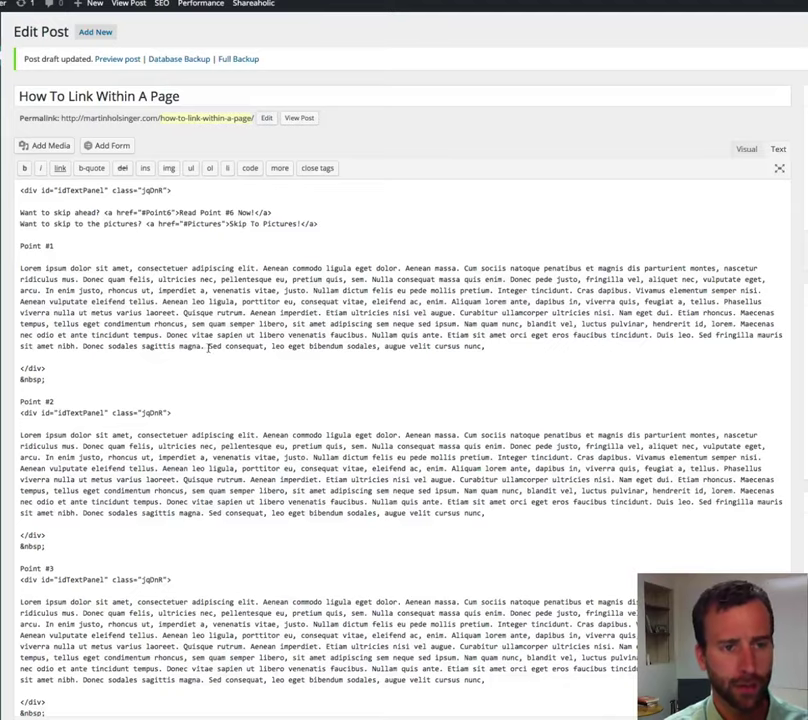
- Show the post "How To Link Within A Page" in the Visual editor and look over its points and pictures
{"action": "left_click", "coordinate": [746, 149]}
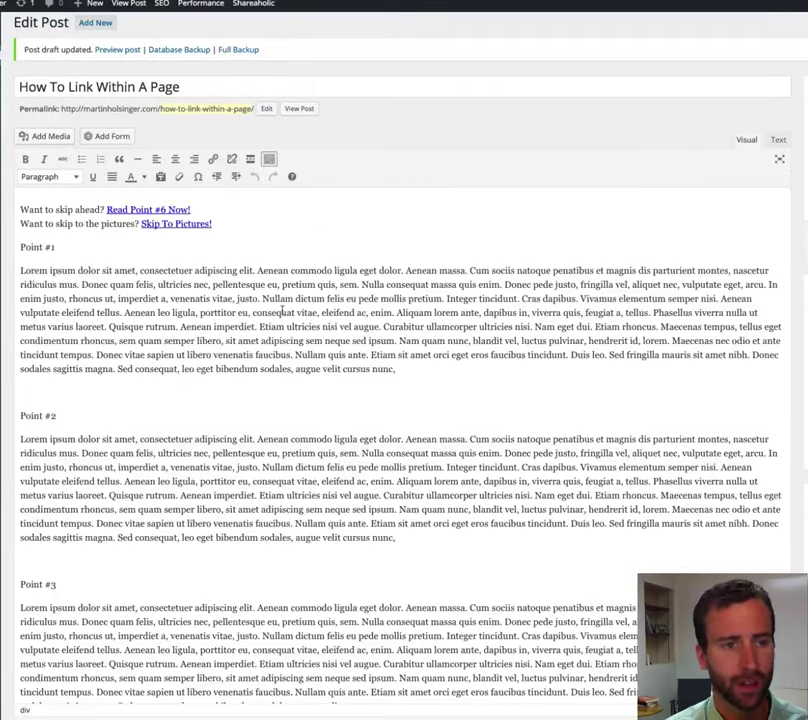
{"action": "scroll", "coordinate": [232, 330], "scroll_direction": "down", "scroll_amount": 10}
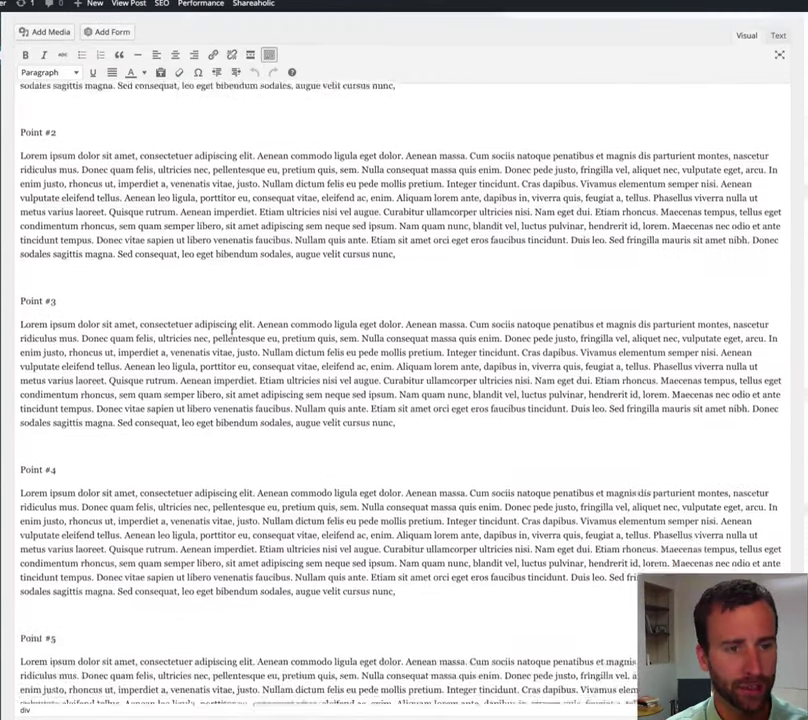
{"action": "scroll", "coordinate": [231, 329], "scroll_direction": "down", "scroll_amount": 7}
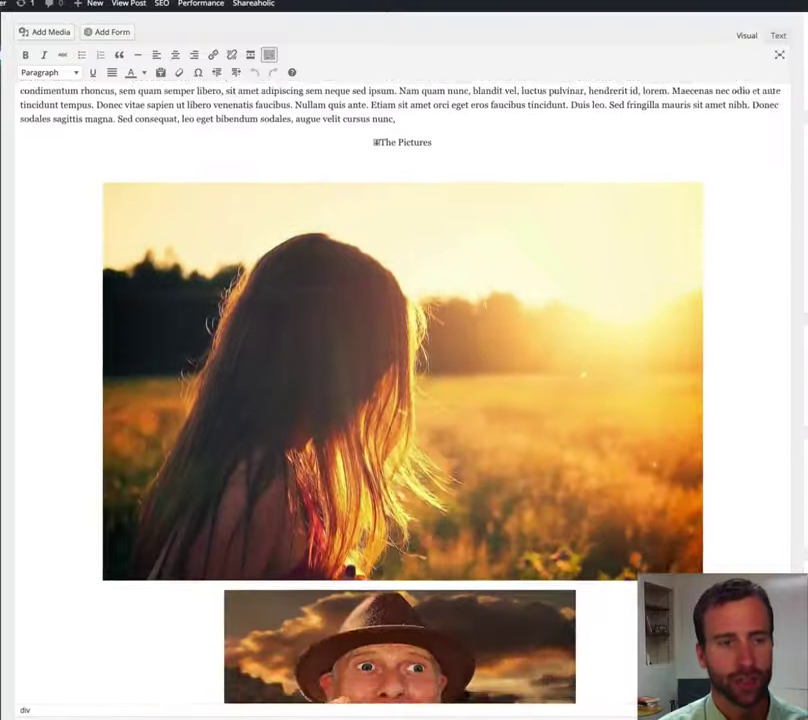
{"action": "scroll", "coordinate": [231, 329], "scroll_direction": "up", "scroll_amount": 12}
{"action": "scroll", "coordinate": [231, 314], "scroll_direction": "up", "scroll_amount": 5}
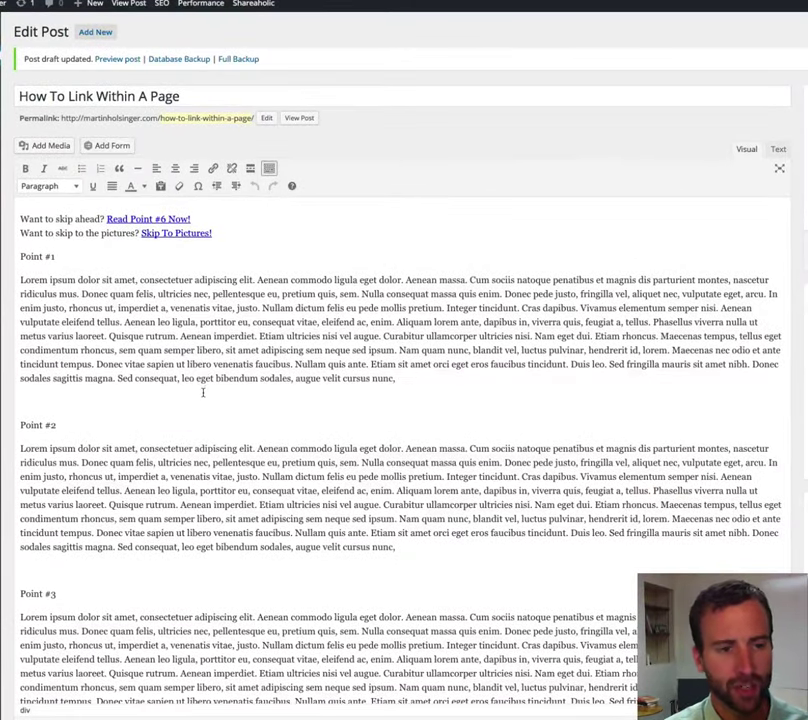
- Examine the anchor marker in front of the heading "The Pictures" in the visual editor
{"action": "scroll", "coordinate": [211, 411], "scroll_direction": "down", "scroll_amount": 5}
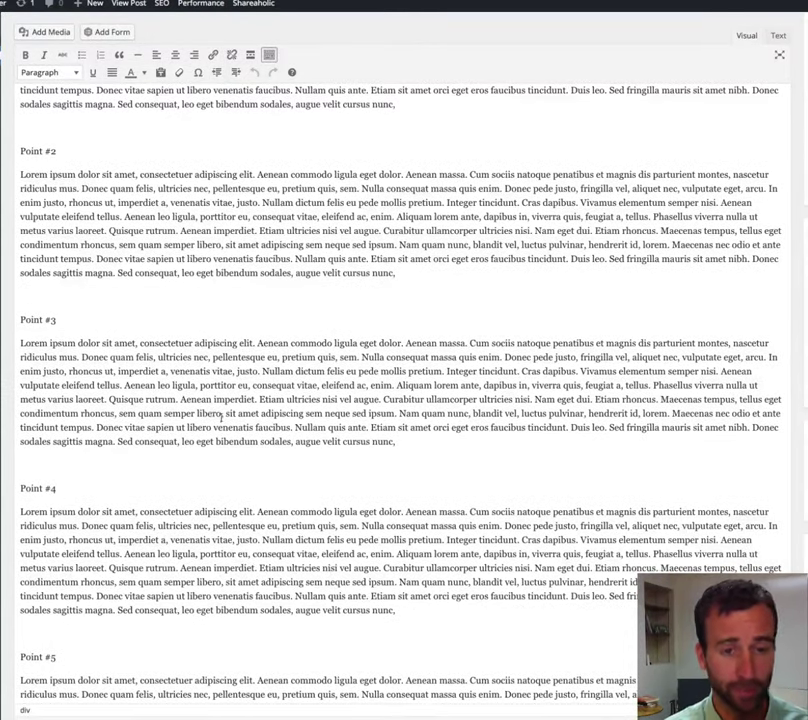
{"action": "scroll", "coordinate": [222, 416], "scroll_direction": "down", "scroll_amount": 10}
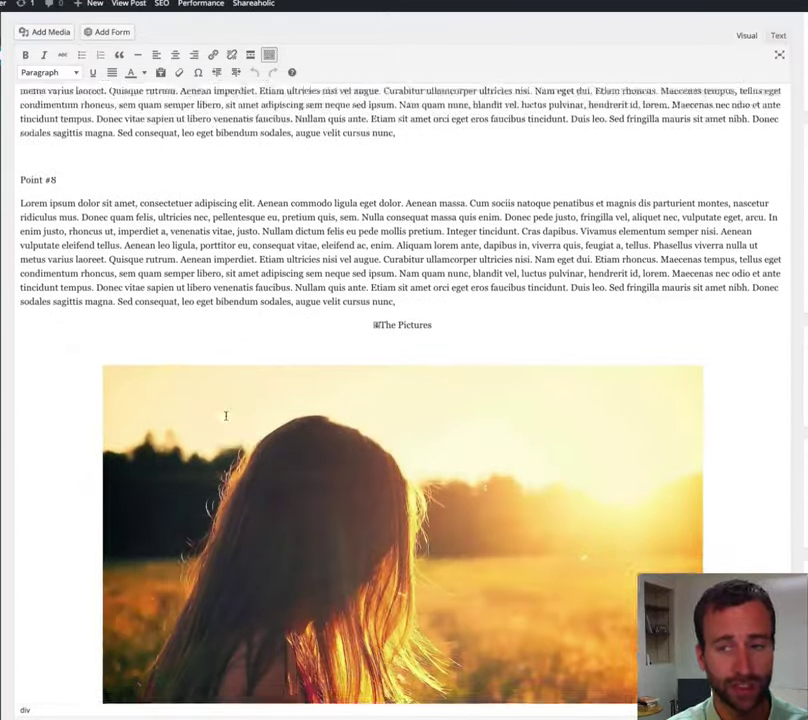
{"action": "scroll", "coordinate": [226, 415], "scroll_direction": "down", "scroll_amount": 2}
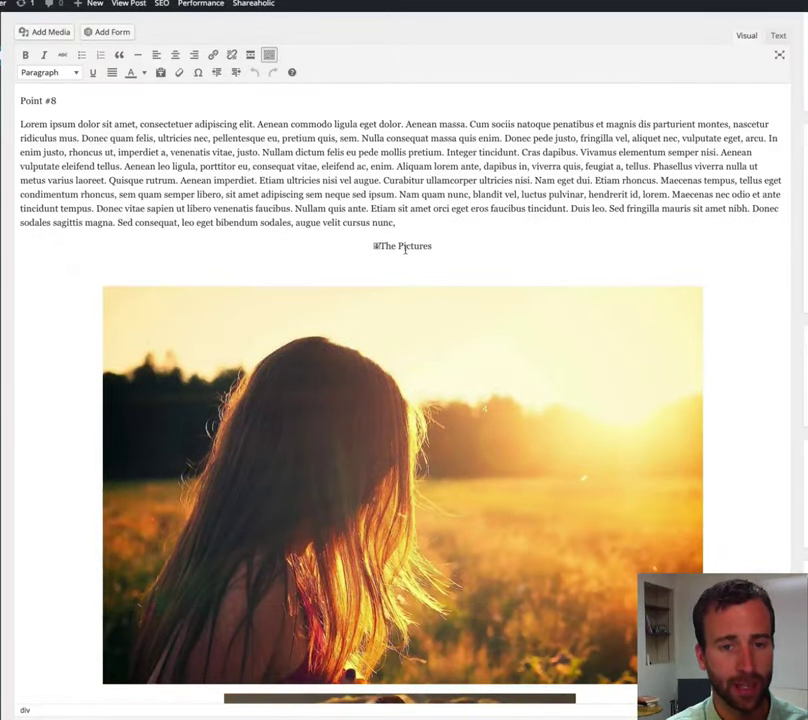
{"action": "scroll", "coordinate": [321, 433], "scroll_direction": "down", "scroll_amount": 2}
{"action": "scroll", "coordinate": [321, 433], "scroll_direction": "up", "scroll_amount": 3}
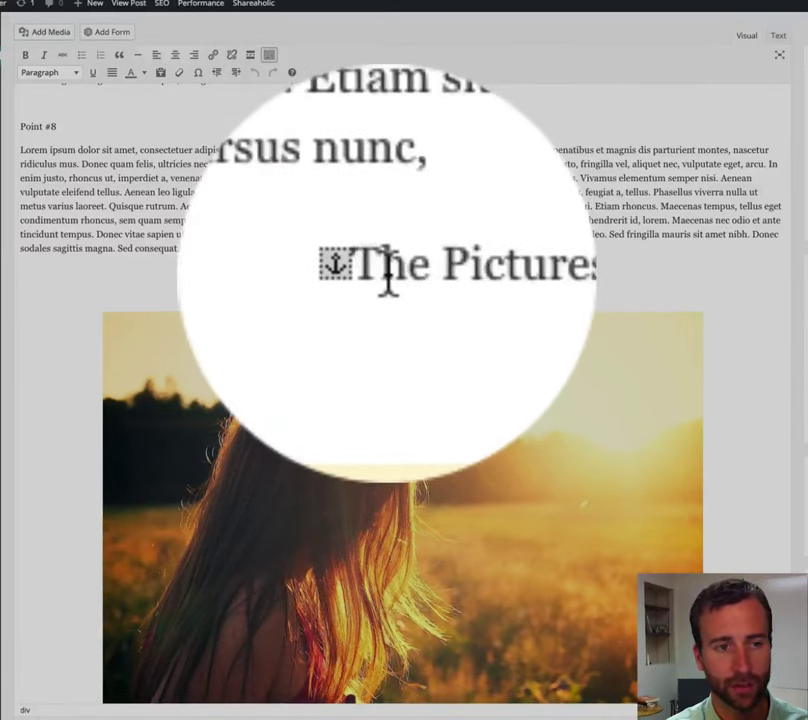
{"action": "scroll", "coordinate": [296, 308], "scroll_direction": "up", "scroll_amount": 10}
{"action": "scroll", "coordinate": [294, 302], "scroll_direction": "up", "scroll_amount": 9}
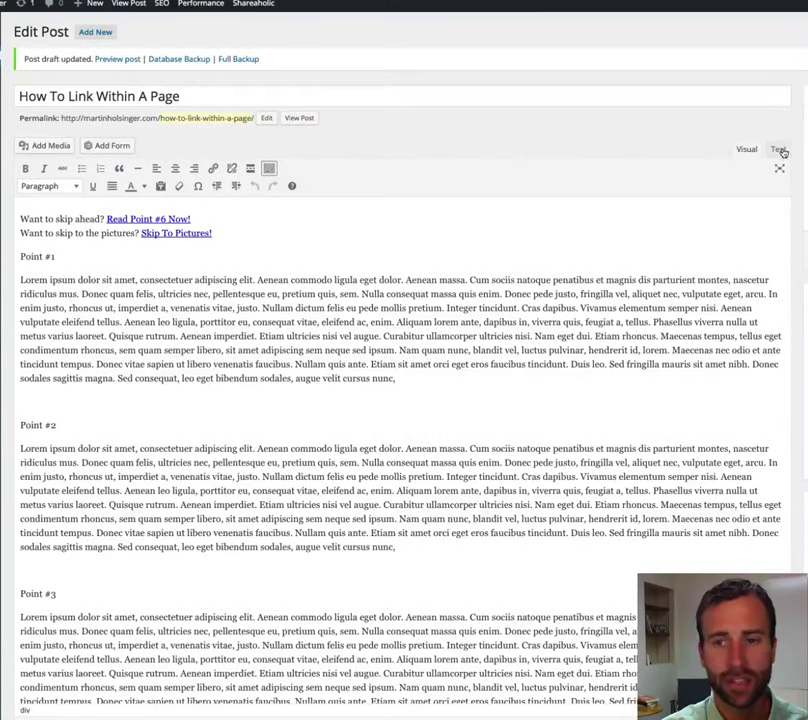
- Switch the post editor to Text mode and examine the anchor code named "Pictures" before "The Pictures" heading
{"action": "left_click", "coordinate": [778, 150]}
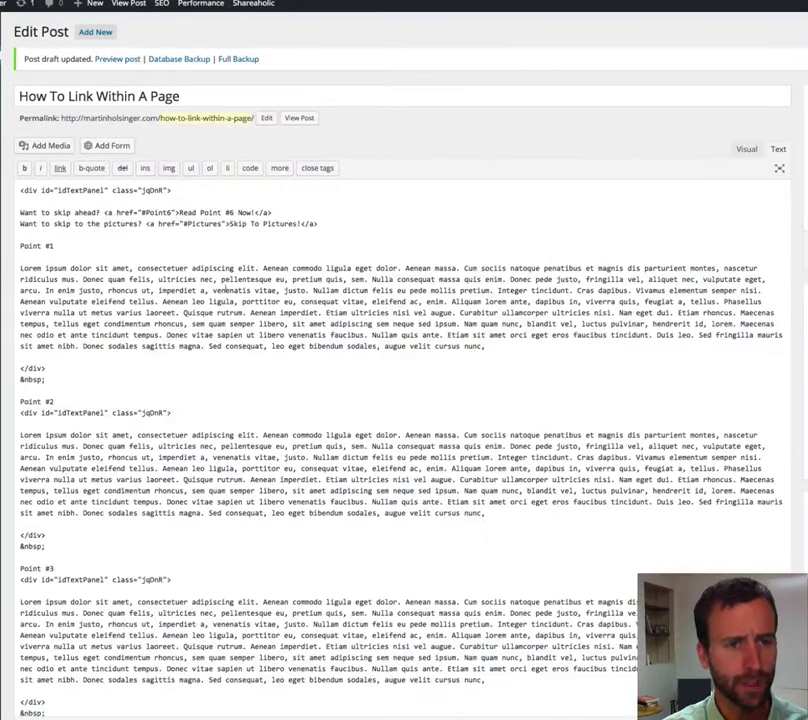
{"action": "scroll", "coordinate": [228, 334], "scroll_direction": "down", "scroll_amount": 15}
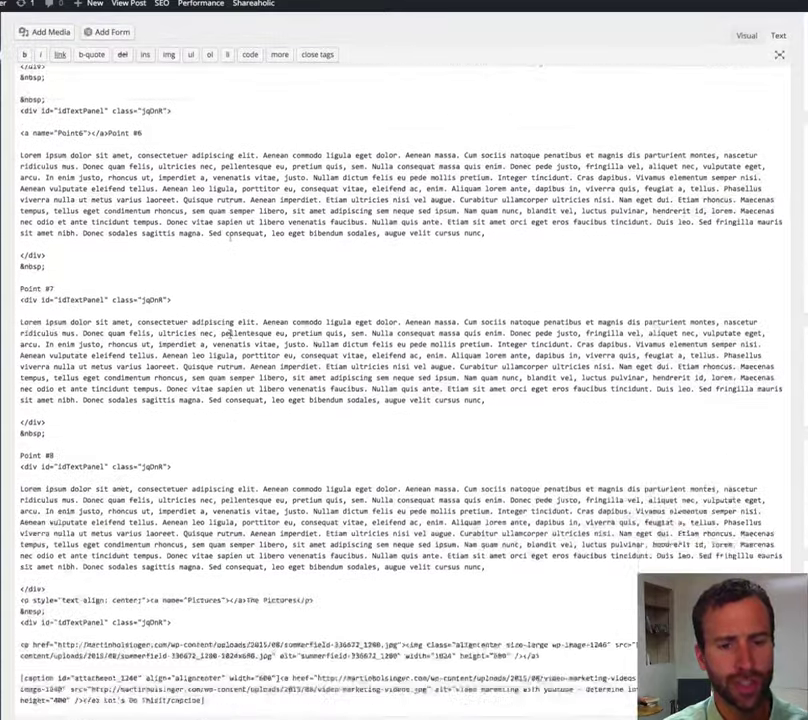
{"action": "scroll", "coordinate": [230, 334], "scroll_direction": "down", "scroll_amount": 2}
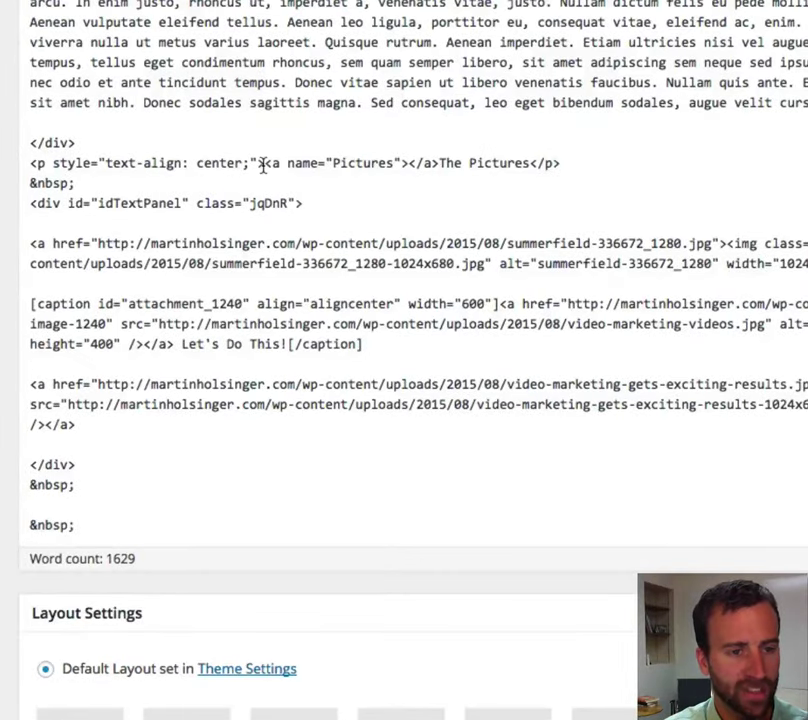
{"action": "left_click_drag", "start_coordinate": [263, 165], "coordinate": [520, 164]}
{"action": "left_click", "coordinate": [514, 164]}
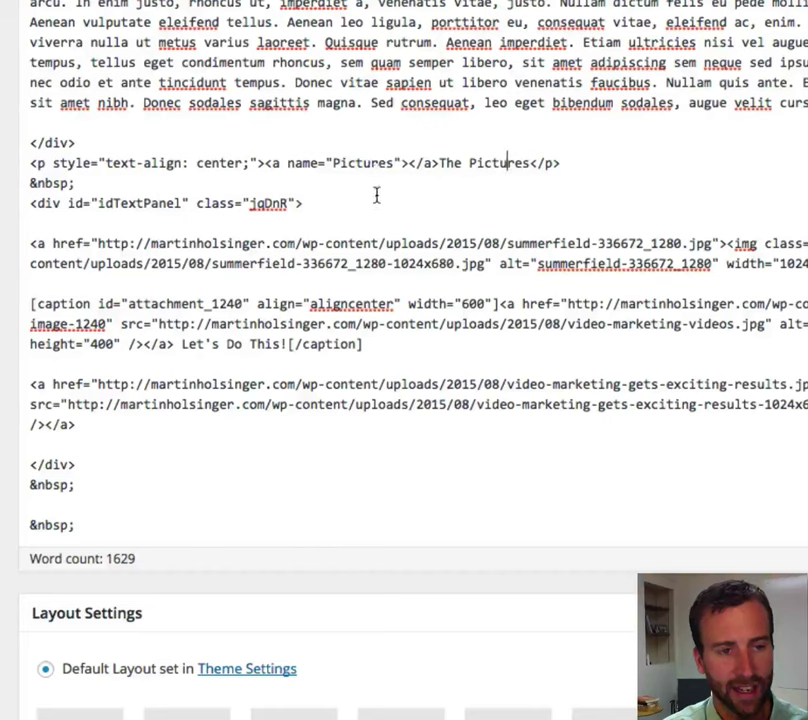
- Examine the anchor code named "Point6" and the heading text "Point #6" that follows it
{"action": "scroll", "coordinate": [320, 190], "scroll_direction": "up", "scroll_amount": 1}
{"action": "scroll", "coordinate": [322, 190], "scroll_direction": "up", "scroll_amount": 10}
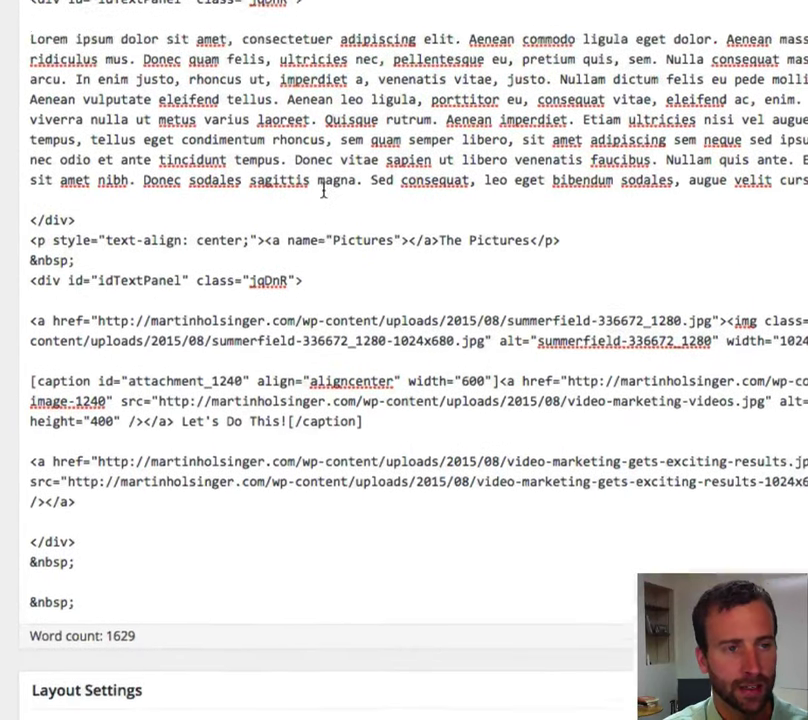
{"action": "scroll", "coordinate": [322, 190], "scroll_direction": "up", "scroll_amount": 3}
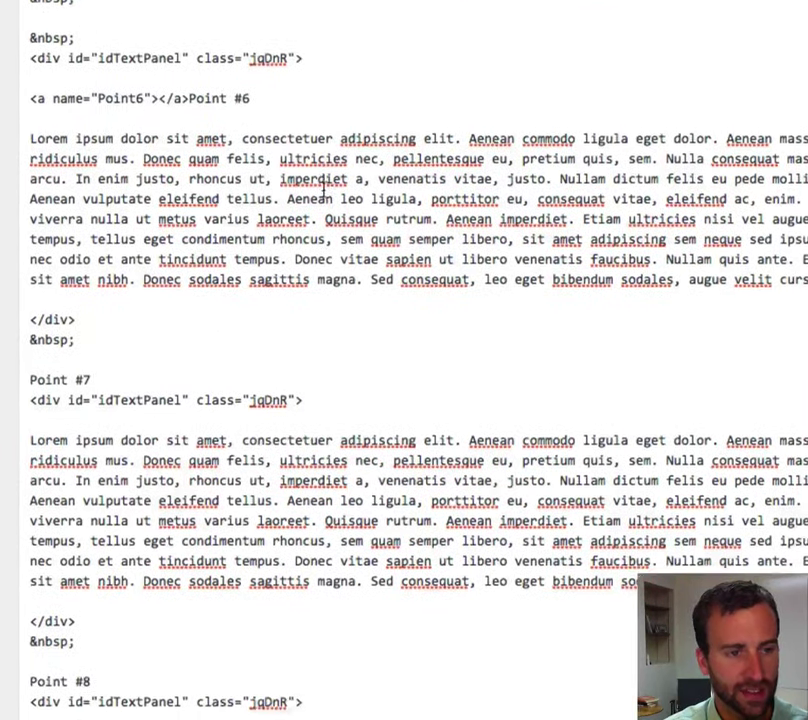
{"action": "left_click_drag", "start_coordinate": [28, 108], "coordinate": [270, 119]}
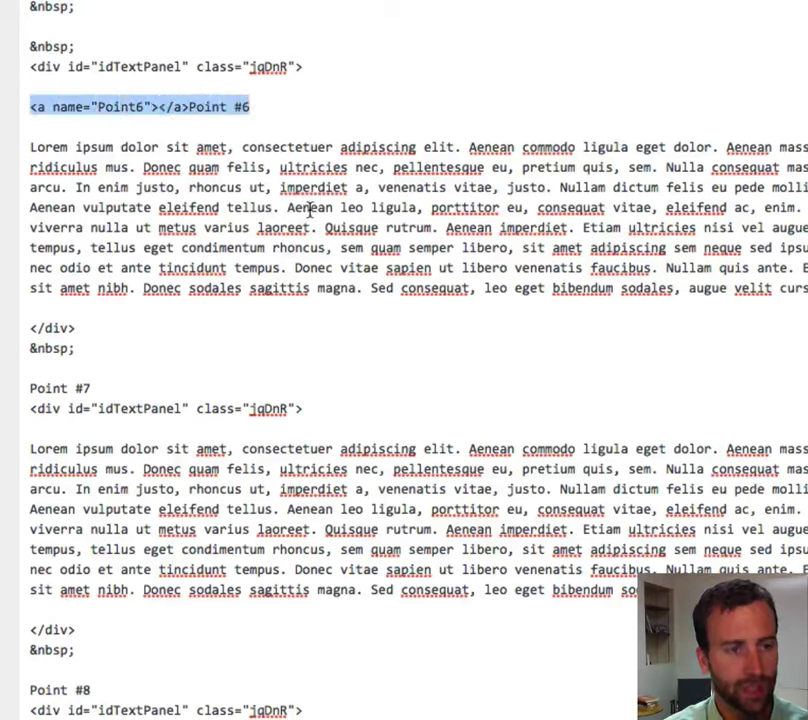
{"action": "left_click", "coordinate": [20, 123]}
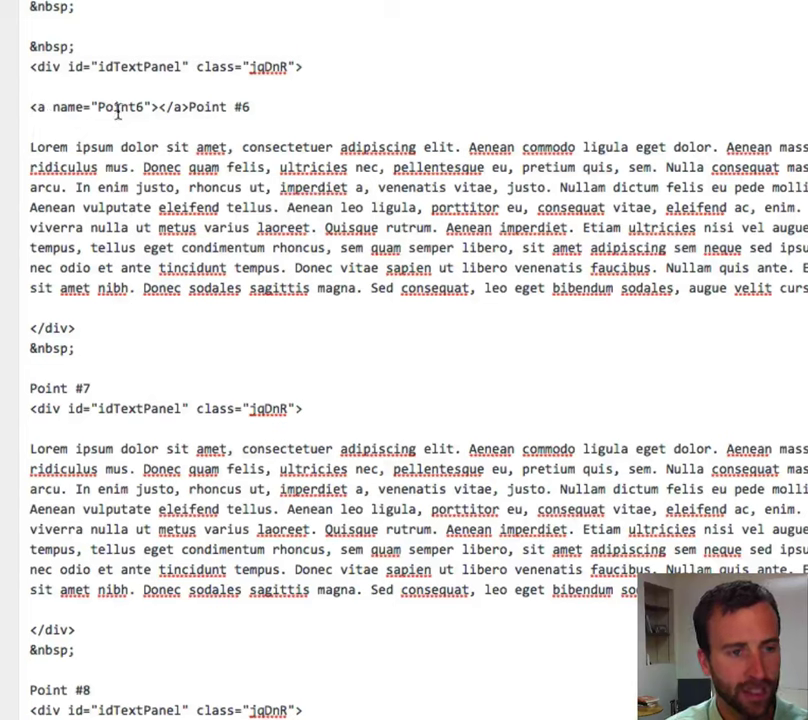
{"action": "left_click_drag", "start_coordinate": [188, 107], "coordinate": [256, 111]}
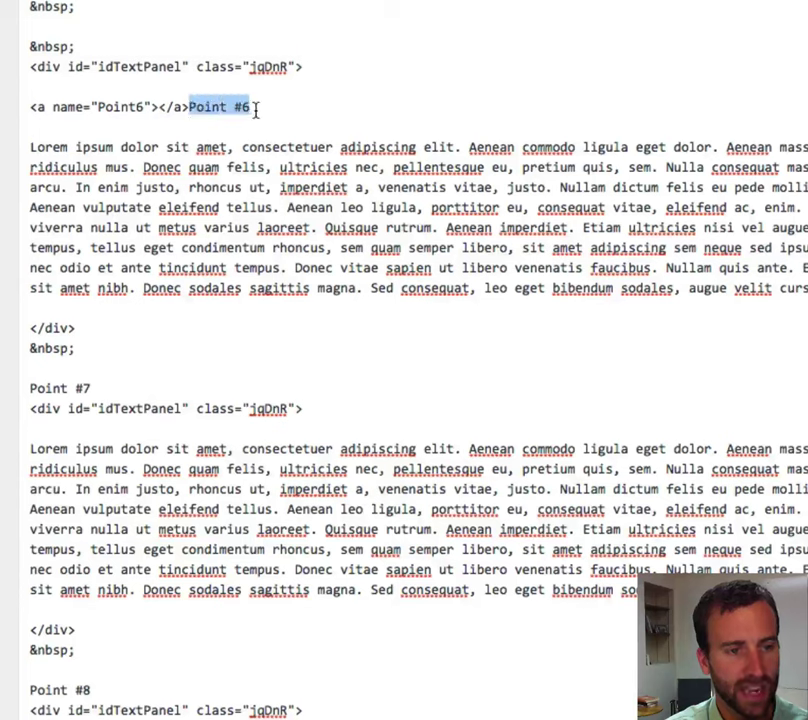
{"action": "left_click", "coordinate": [263, 108]}
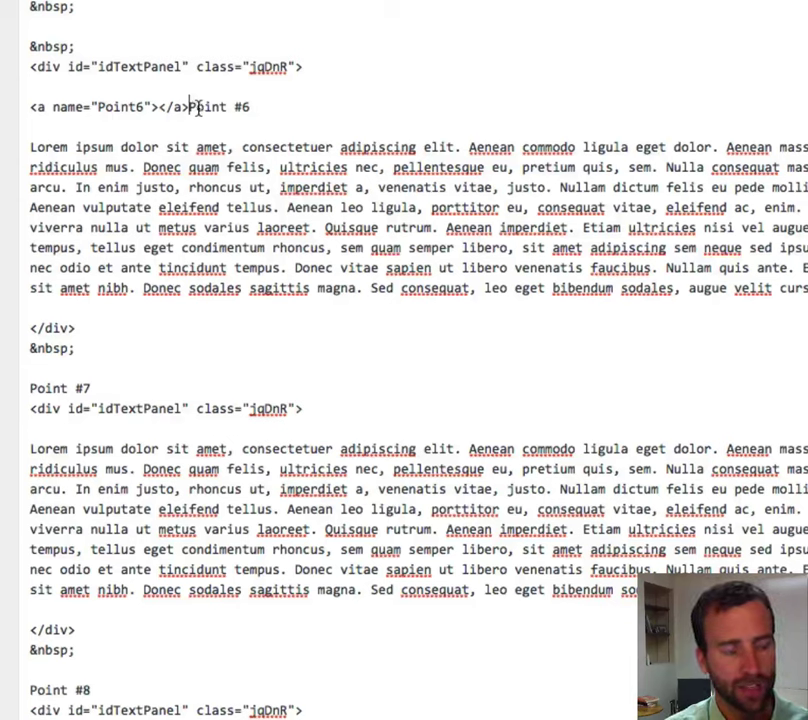
{"action": "left_click_drag", "start_coordinate": [256, 107], "coordinate": [30, 112]}
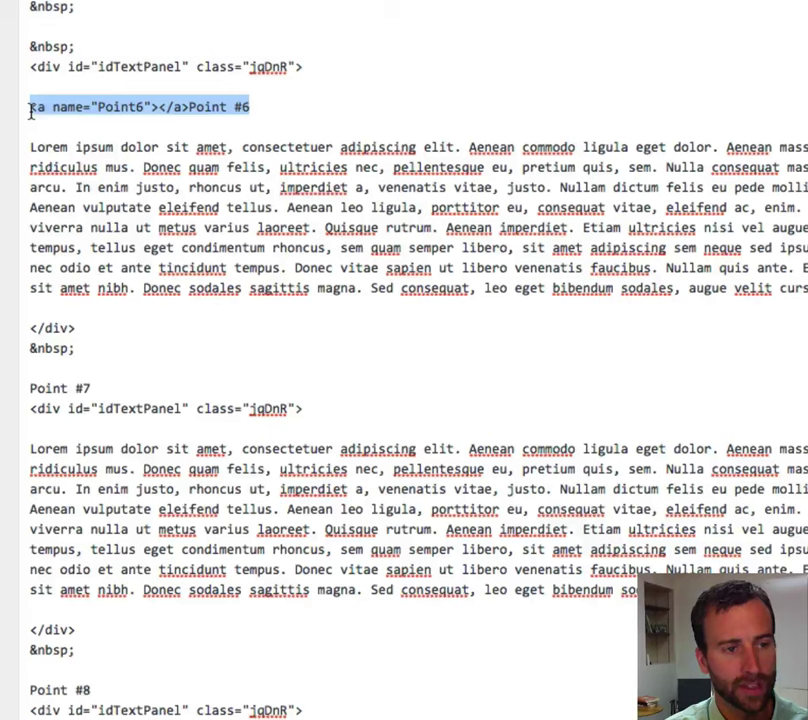
{"action": "left_click", "coordinate": [161, 107]}
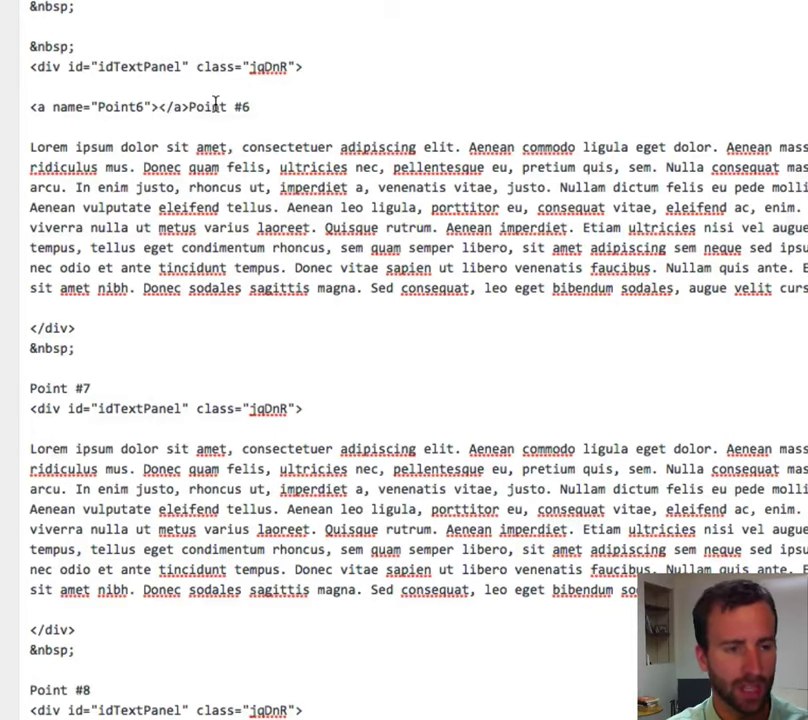
{"action": "scroll", "coordinate": [214, 110], "scroll_direction": "up", "scroll_amount": 15}
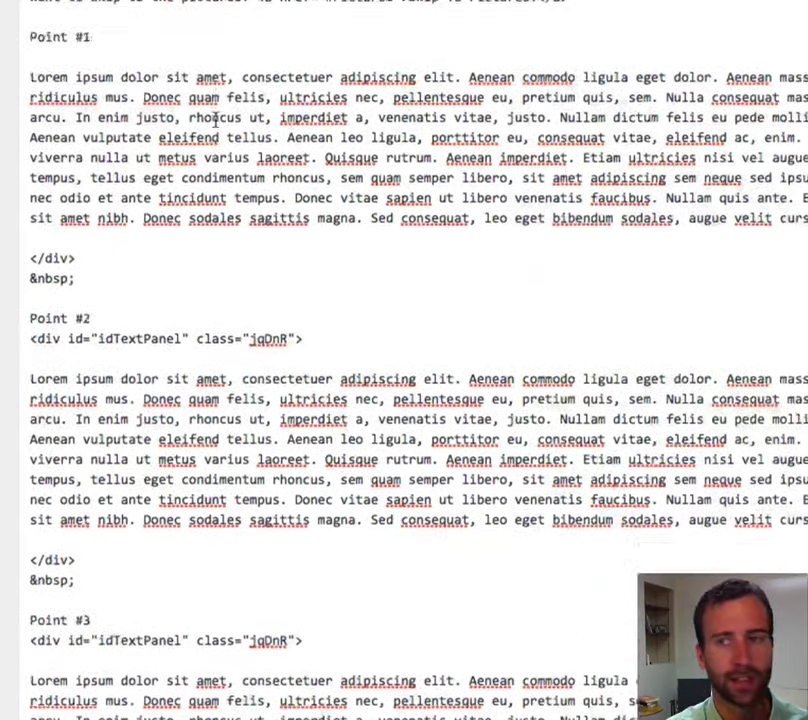
- Examine the "Want to skip ahead?" line above Point #1 and the start of its link tag in the HTML
{"action": "scroll", "coordinate": [214, 120], "scroll_direction": "up", "scroll_amount": 3}
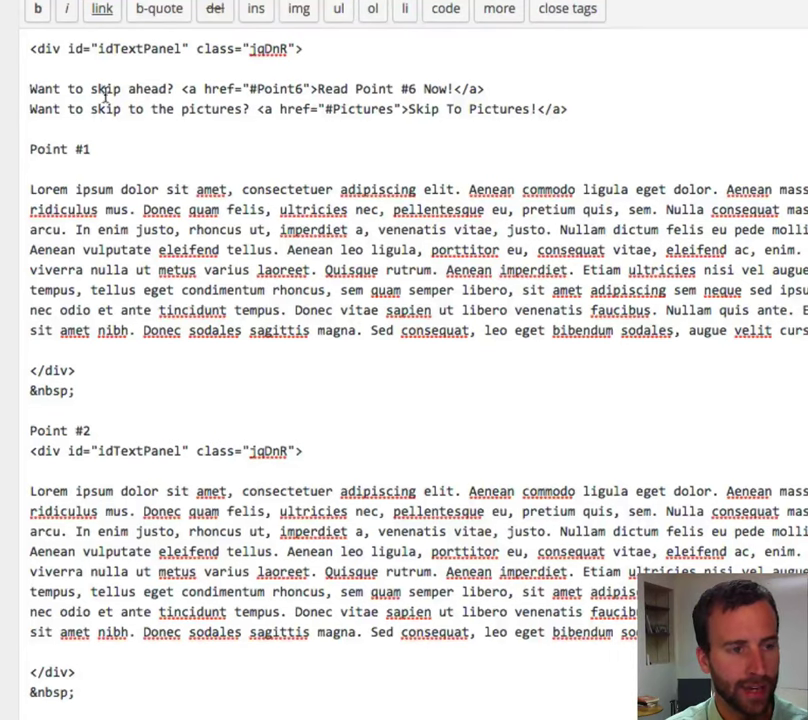
{"action": "left_click_drag", "start_coordinate": [29, 90], "coordinate": [177, 92]}
{"action": "left_click", "coordinate": [178, 91]}
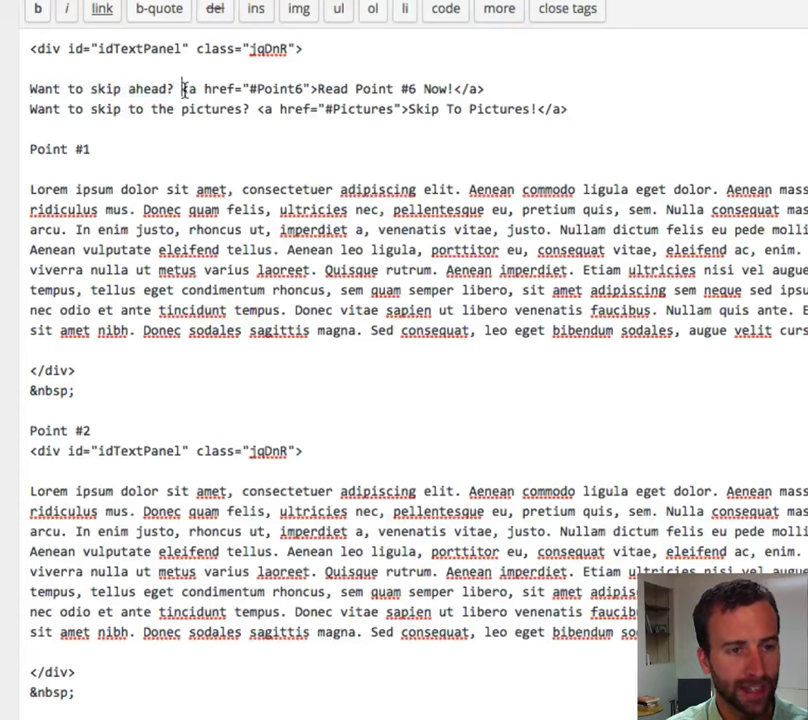
{"action": "left_click_drag", "start_coordinate": [181, 90], "coordinate": [196, 90]}
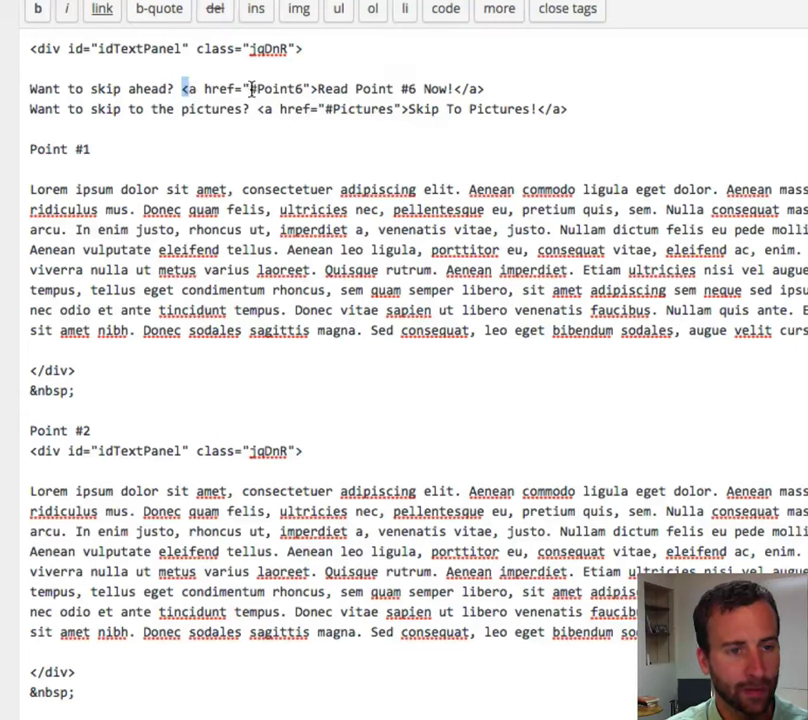
- Examine the "#Pictures" target in the second jump link and the link text "Read Point #6 Now!" in the first
{"action": "left_click_drag", "start_coordinate": [256, 90], "coordinate": [395, 111]}
{"action": "left_click", "coordinate": [286, 112]}
{"action": "scroll", "coordinate": [395, 368], "scroll_direction": "down", "scroll_amount": 3}
{"action": "scroll", "coordinate": [395, 368], "scroll_direction": "up", "scroll_amount": 3}
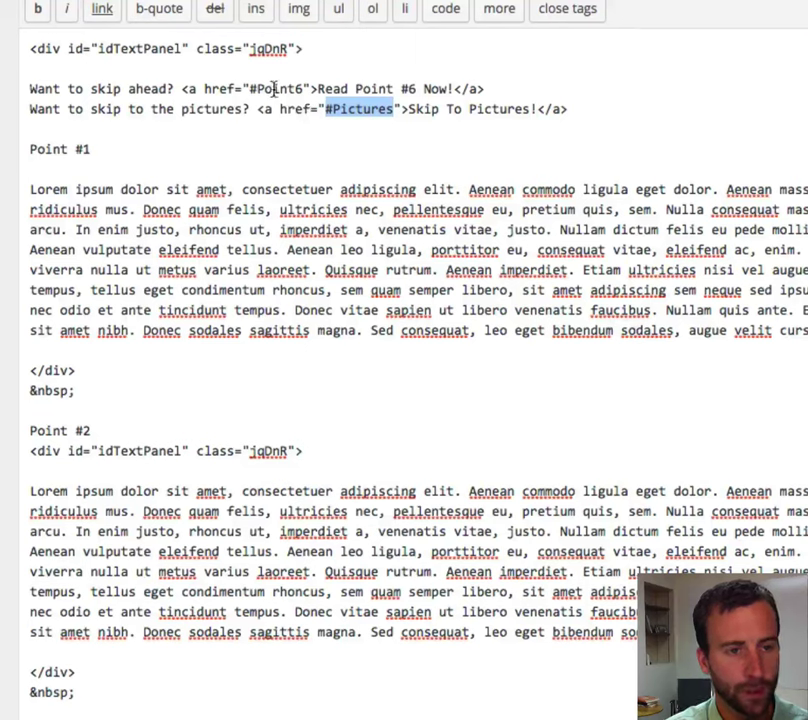
{"action": "left_click_drag", "start_coordinate": [316, 88], "coordinate": [450, 88]}
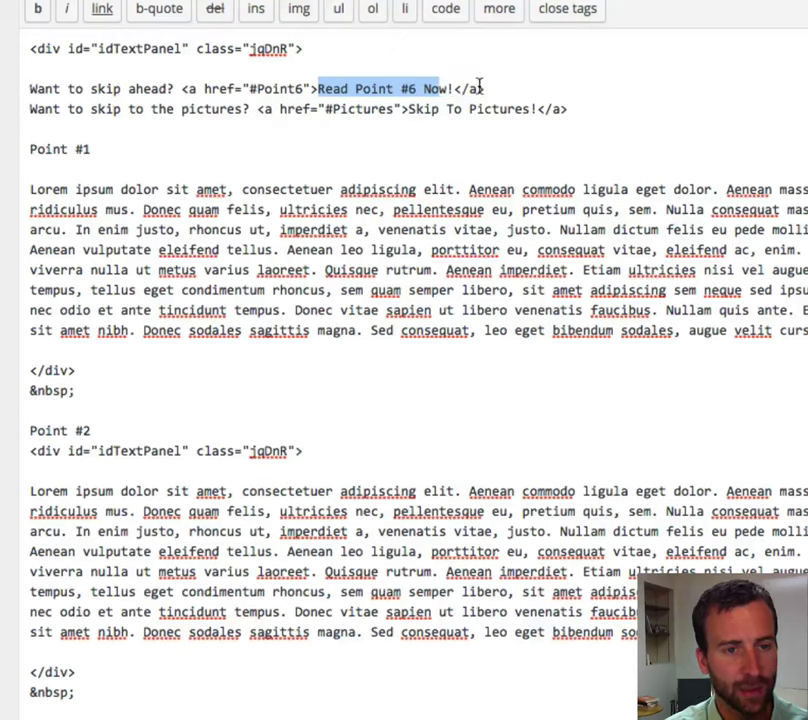
{"action": "key", "text": "Right"}
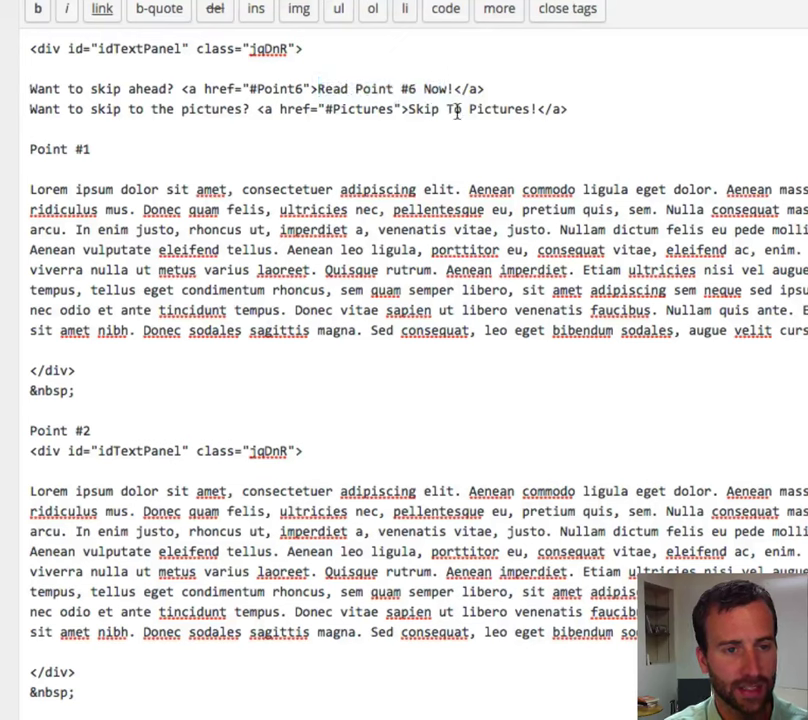